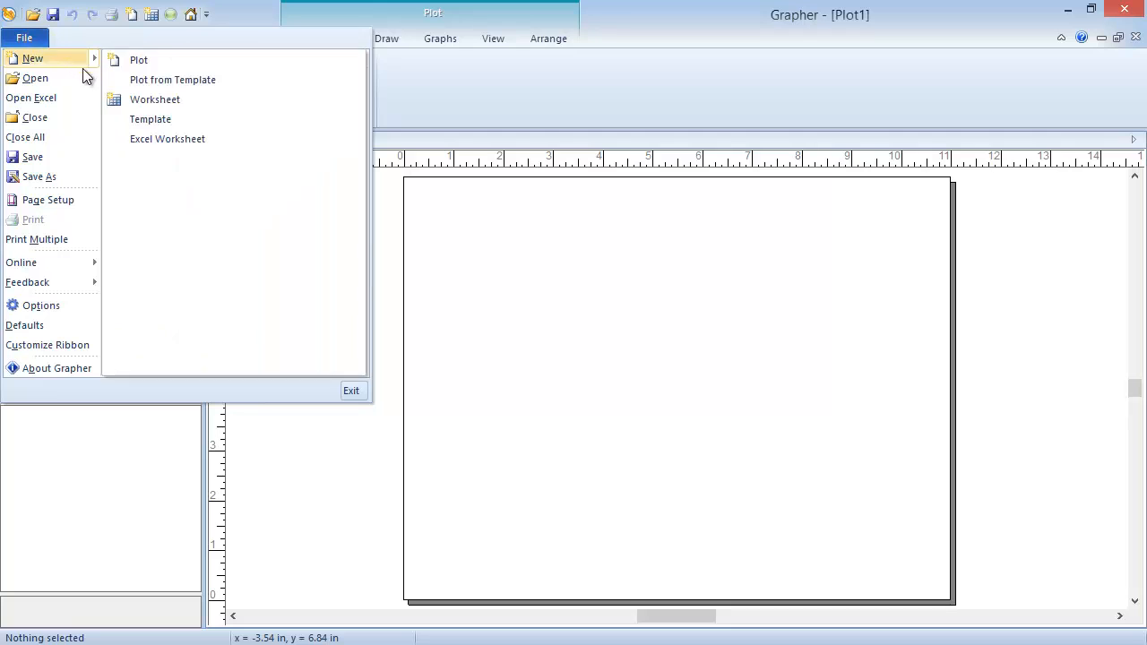
Open the workbook DataFMT.xlsx from the Data Formatting folder in the Documents library
{"action": "left_click", "coordinate": [83, 83]}
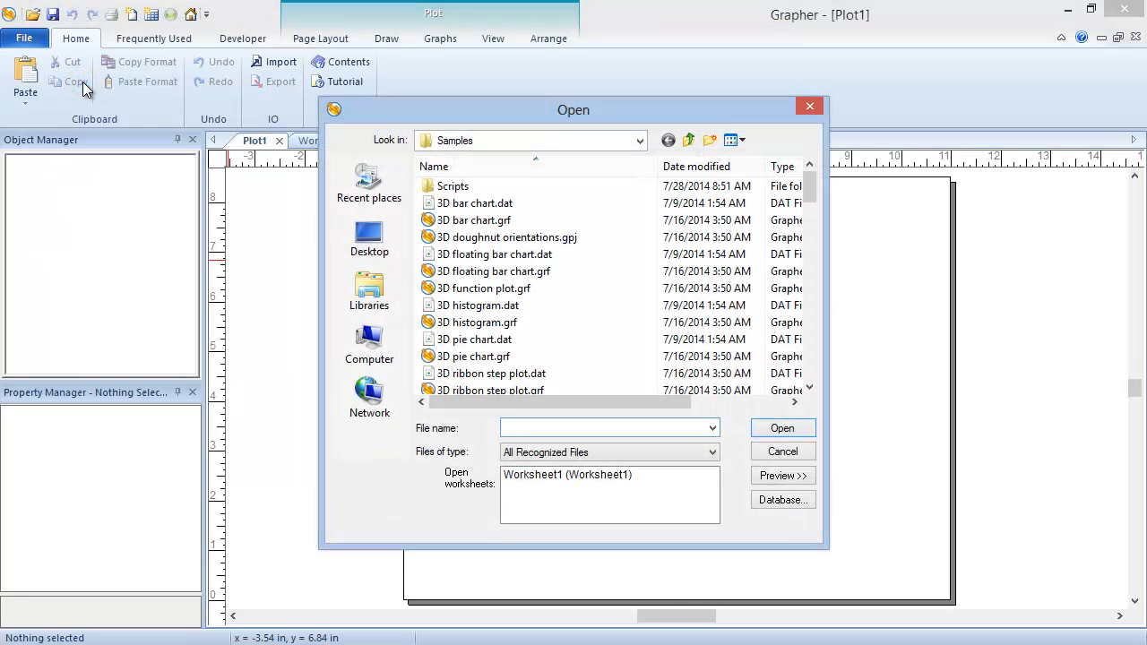
{"action": "left_click", "coordinate": [368, 295]}
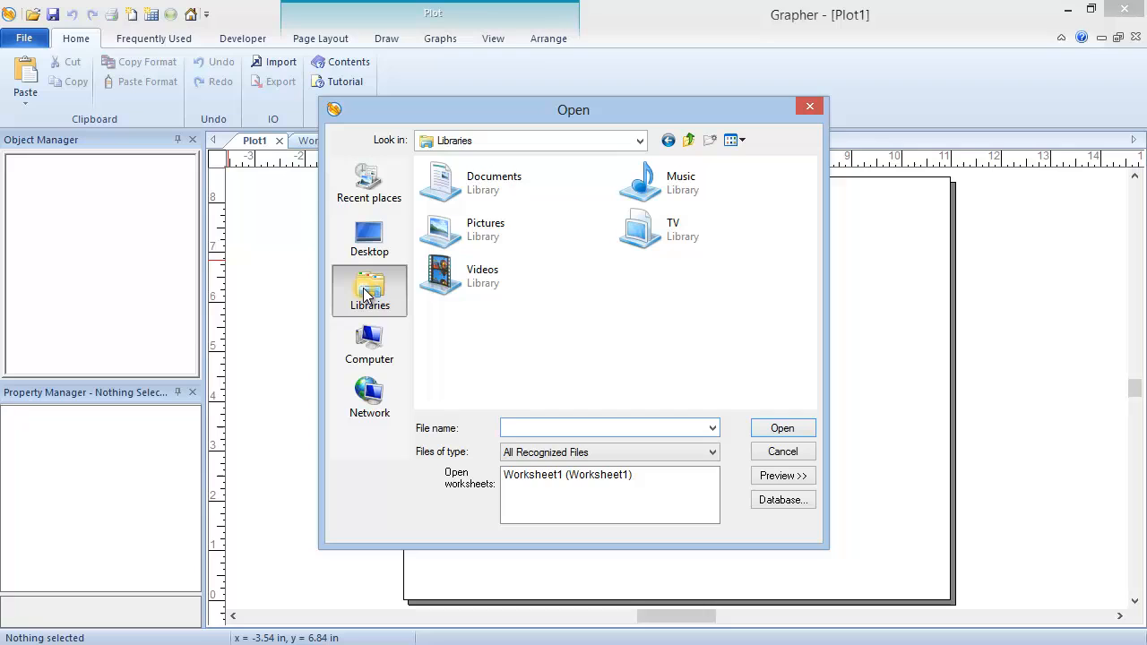
{"action": "double_click", "coordinate": [462, 196]}
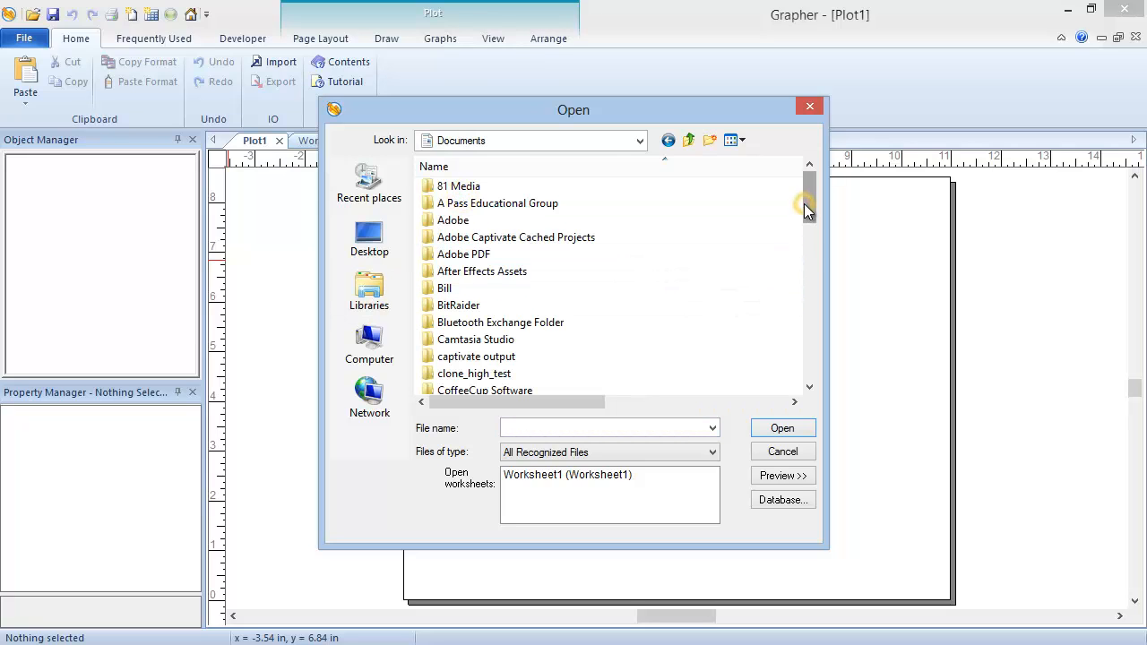
{"action": "left_click_drag", "start_coordinate": [804, 203], "coordinate": [811, 220]}
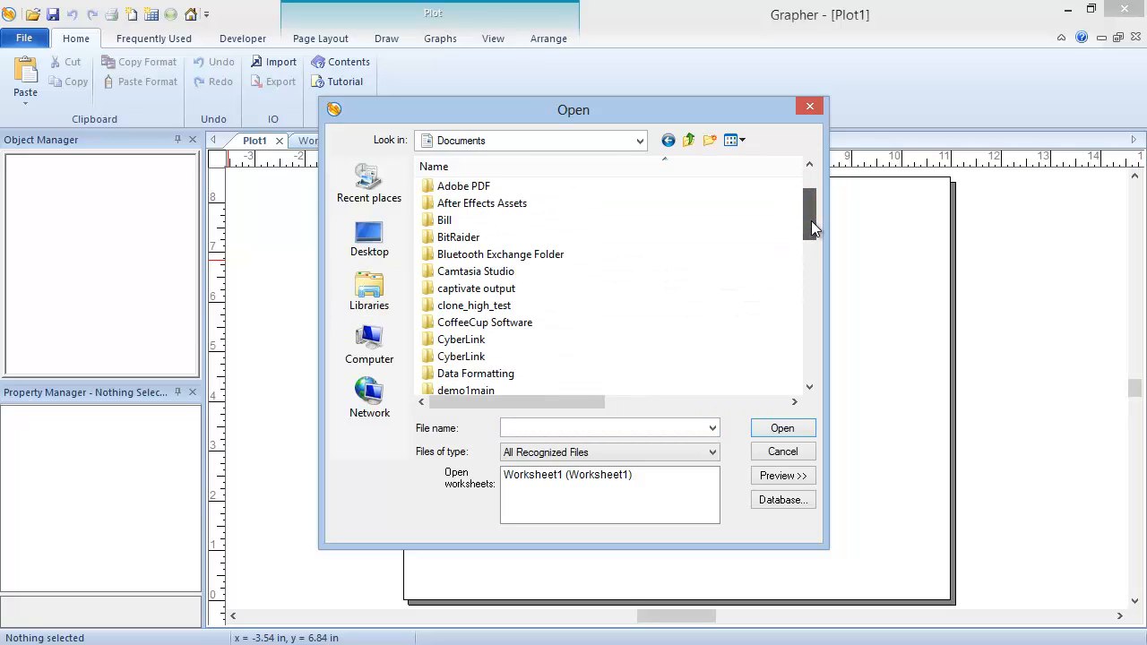
{"action": "double_click", "coordinate": [484, 374]}
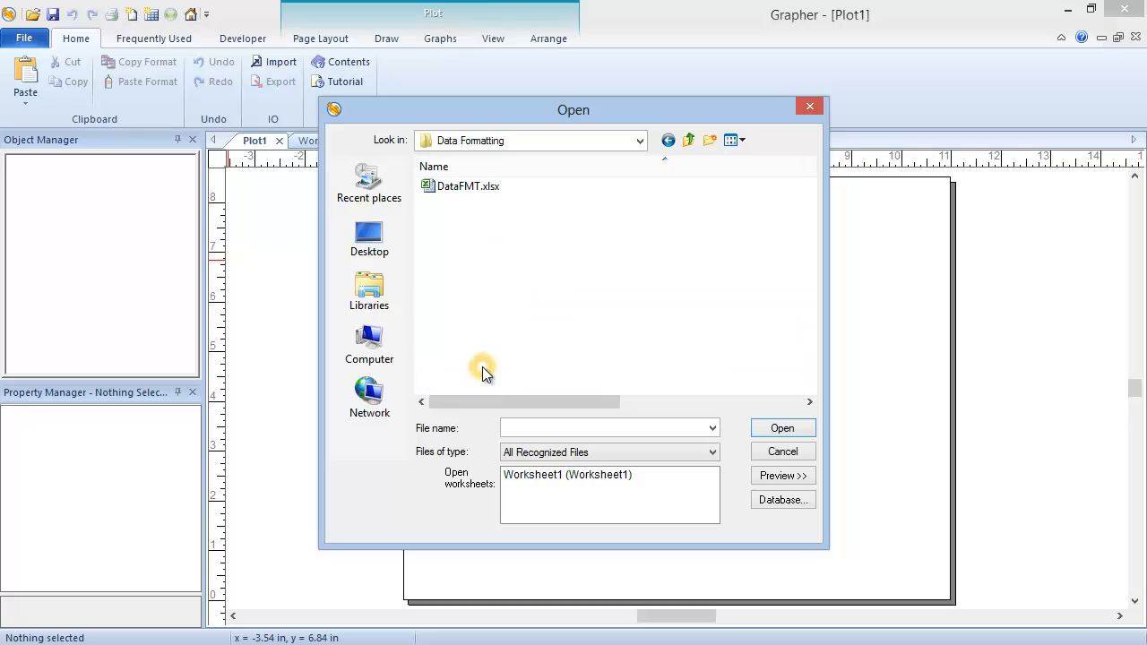
{"action": "left_click", "coordinate": [450, 190]}
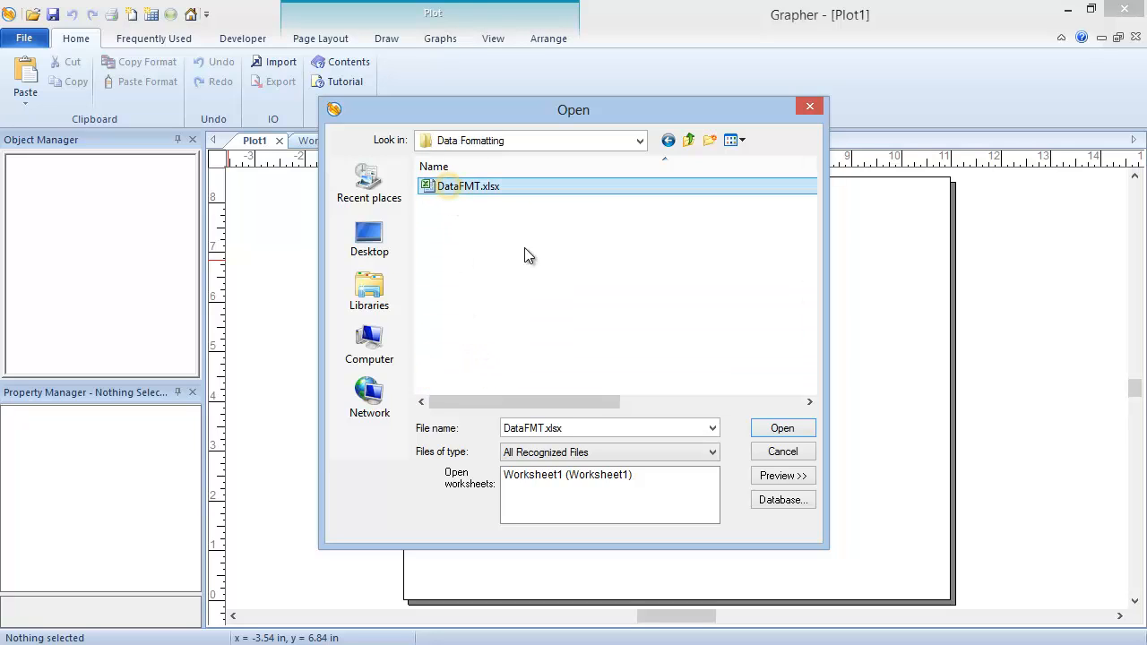
{"action": "left_click", "coordinate": [756, 438]}
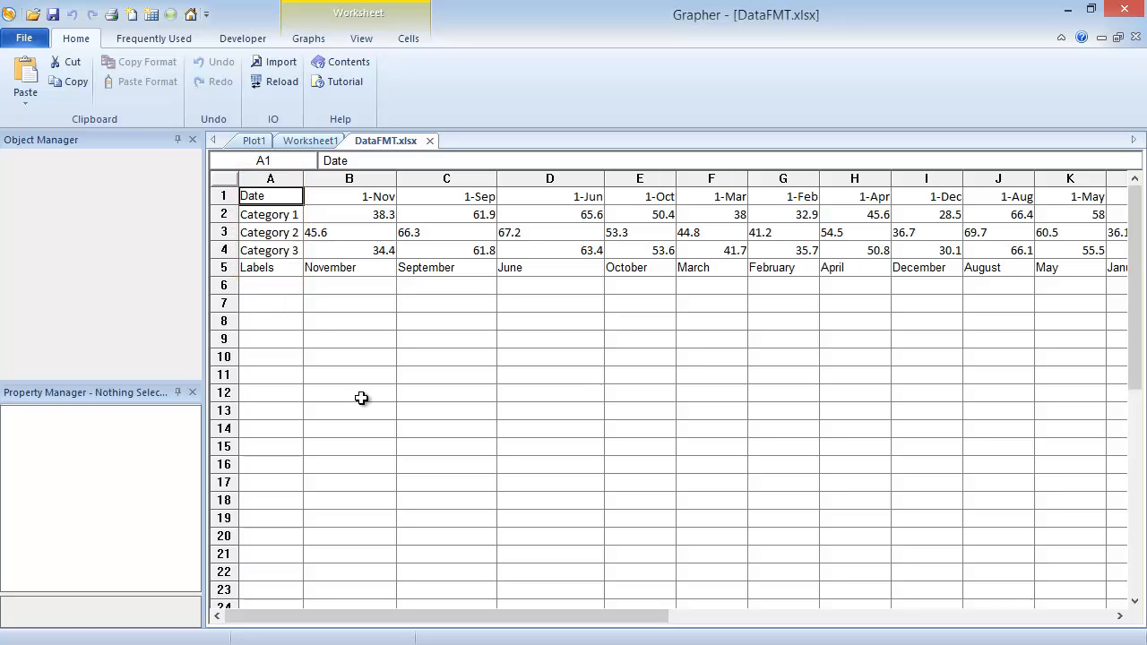
Transpose the entire DataFMT.xlsx worksheet so that its rows become columns
{"action": "left_click", "coordinate": [216, 181]}
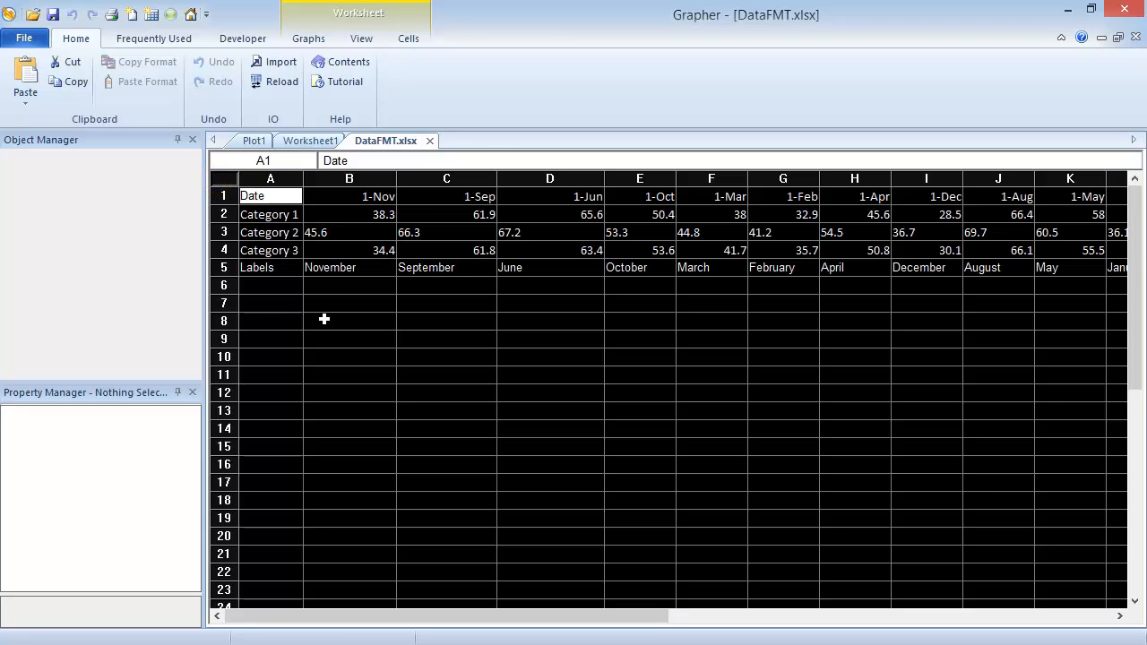
{"action": "left_click", "coordinate": [400, 47]}
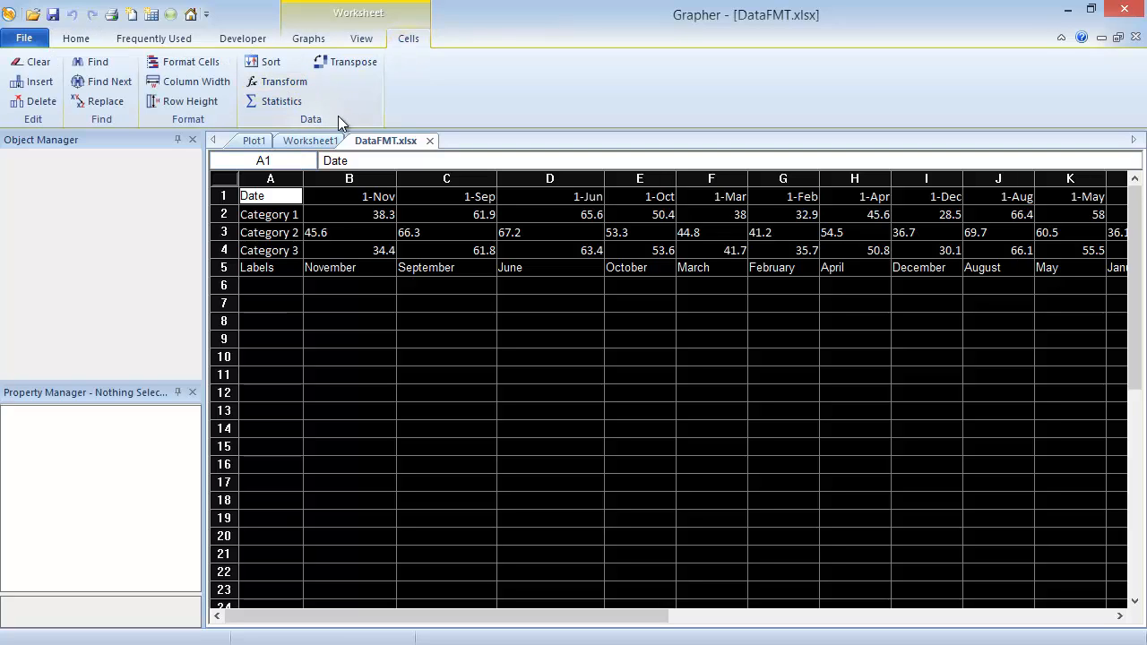
{"action": "left_click", "coordinate": [341, 66]}
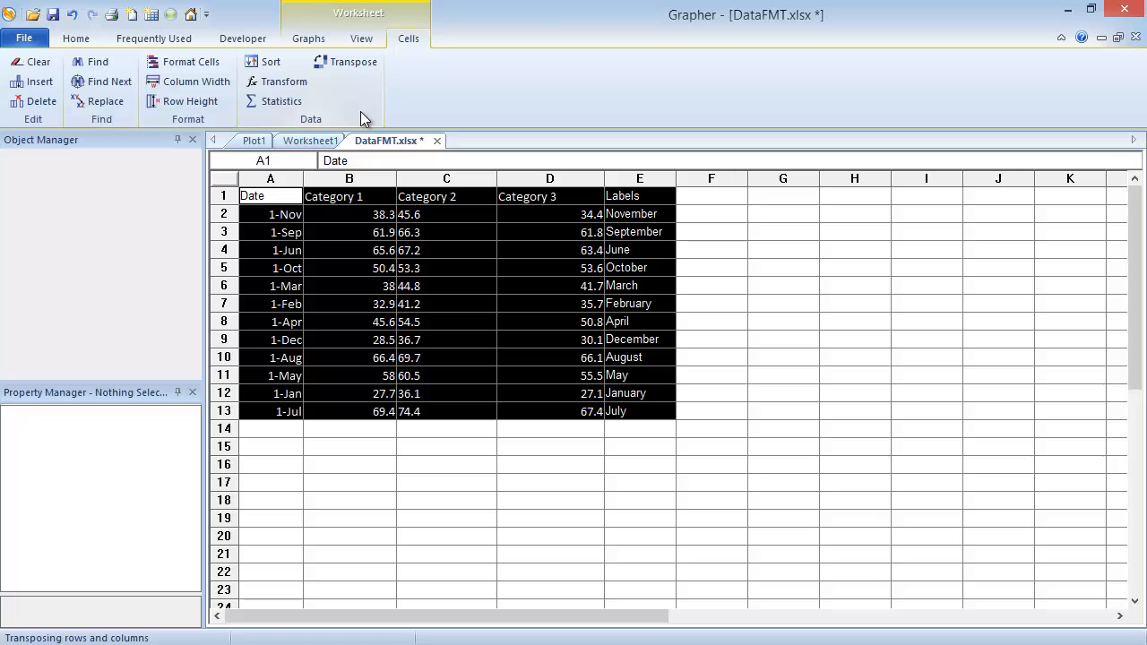
{"action": "left_click", "coordinate": [375, 443]}
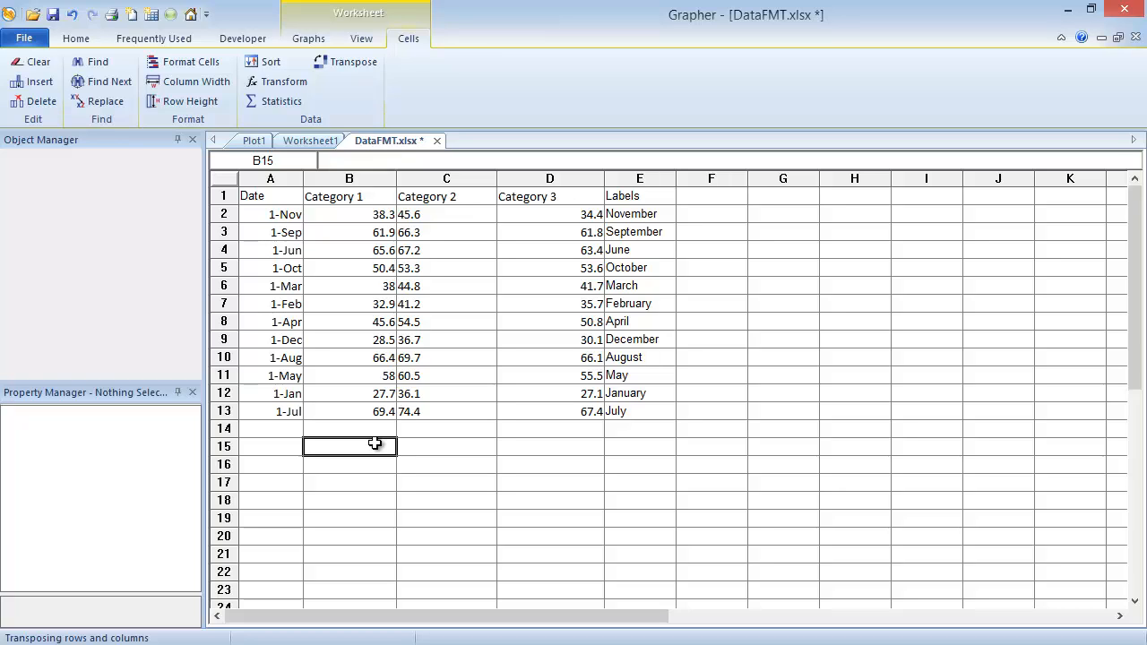
Set up a column-variable transform for the Category 2 column with the equation C = ATOF(C)
{"action": "left_click", "coordinate": [445, 178]}
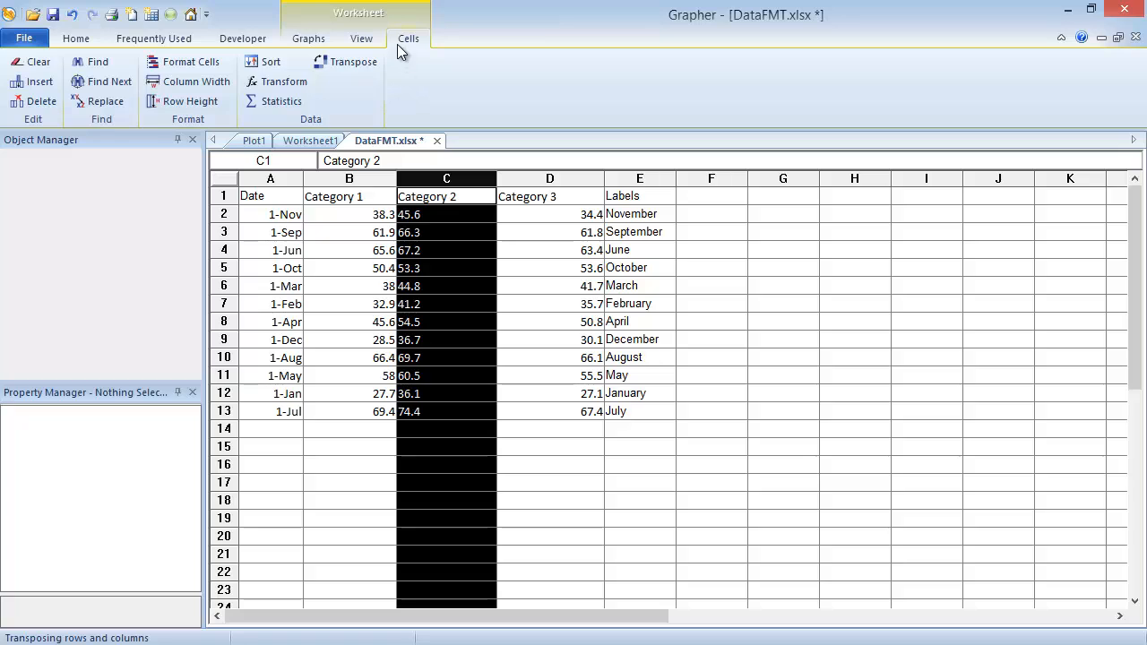
{"action": "left_click", "coordinate": [282, 84]}
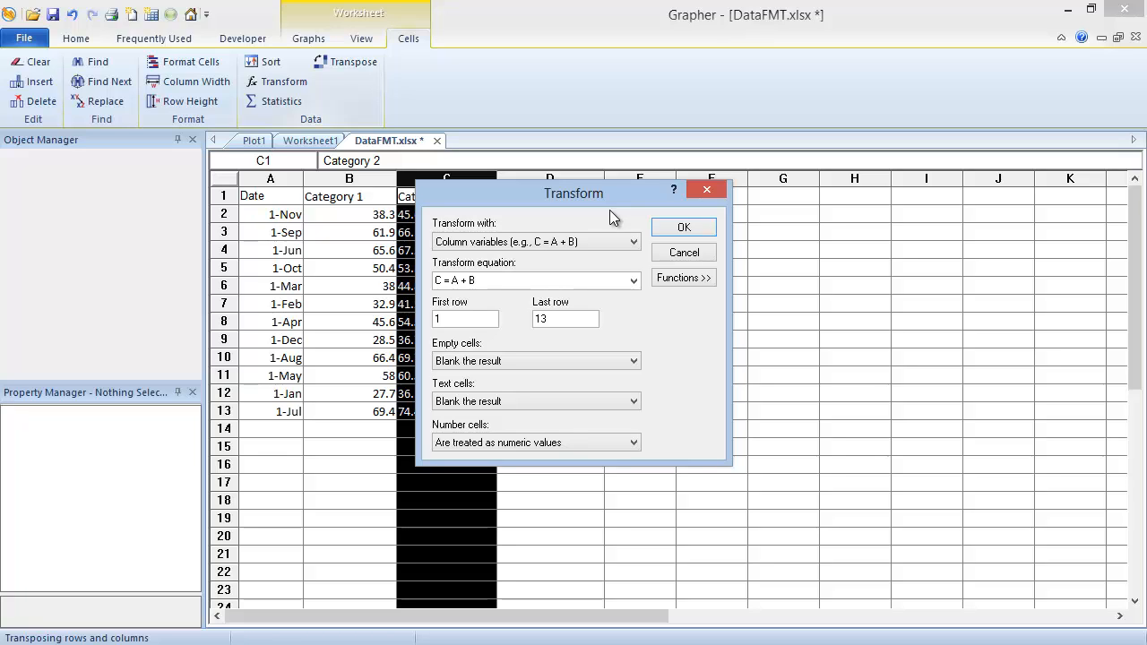
{"action": "left_click", "coordinate": [609, 238]}
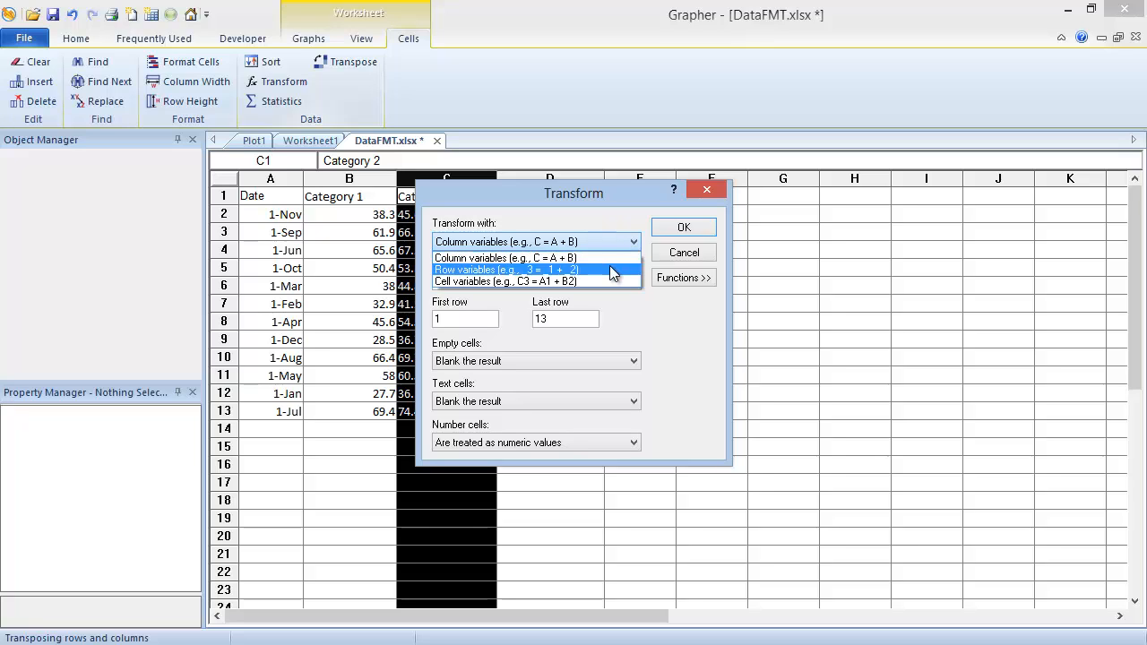
{"action": "left_click", "coordinate": [605, 257]}
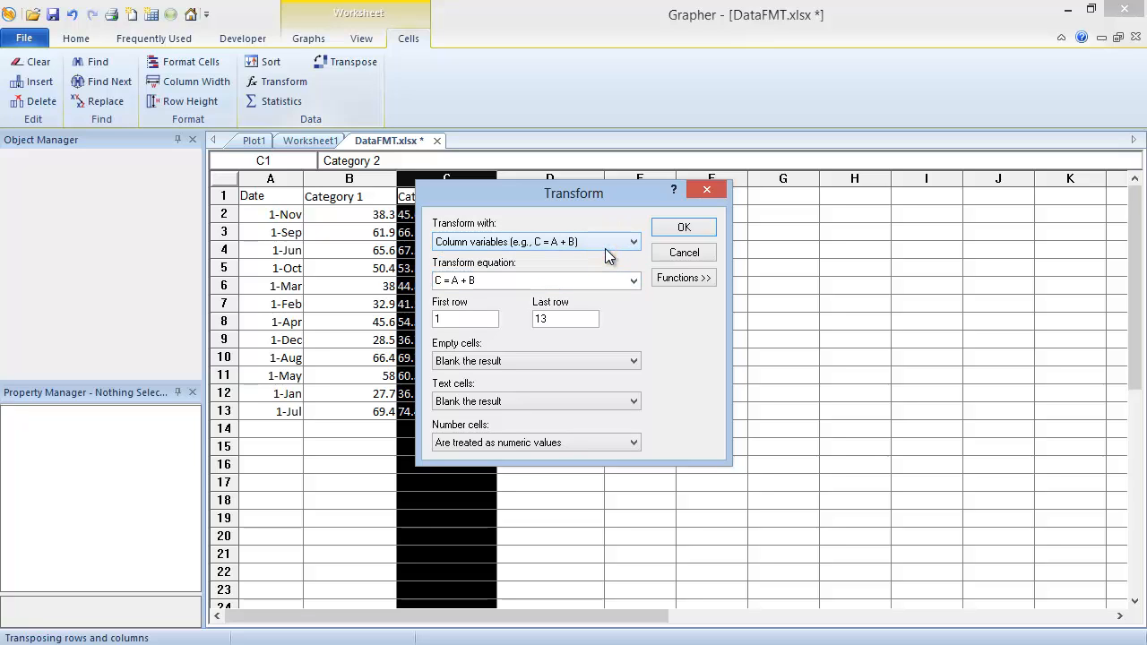
{"action": "left_click", "coordinate": [548, 280]}
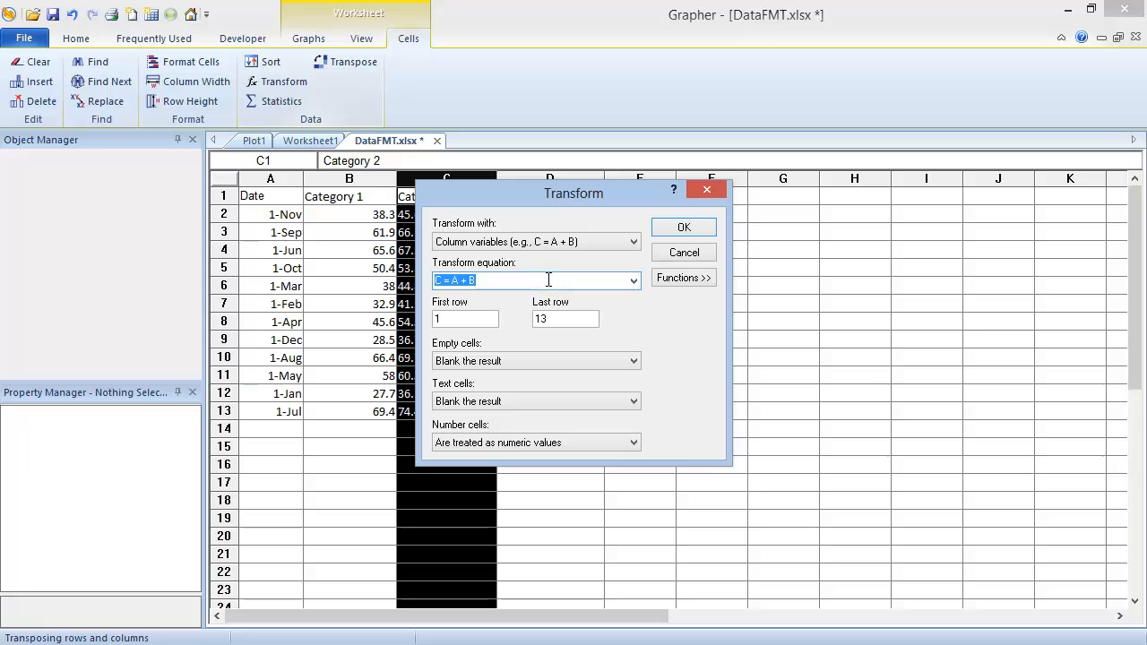
{"action": "type", "text": "C ="}
{"action": "left_click", "coordinate": [683, 280]}
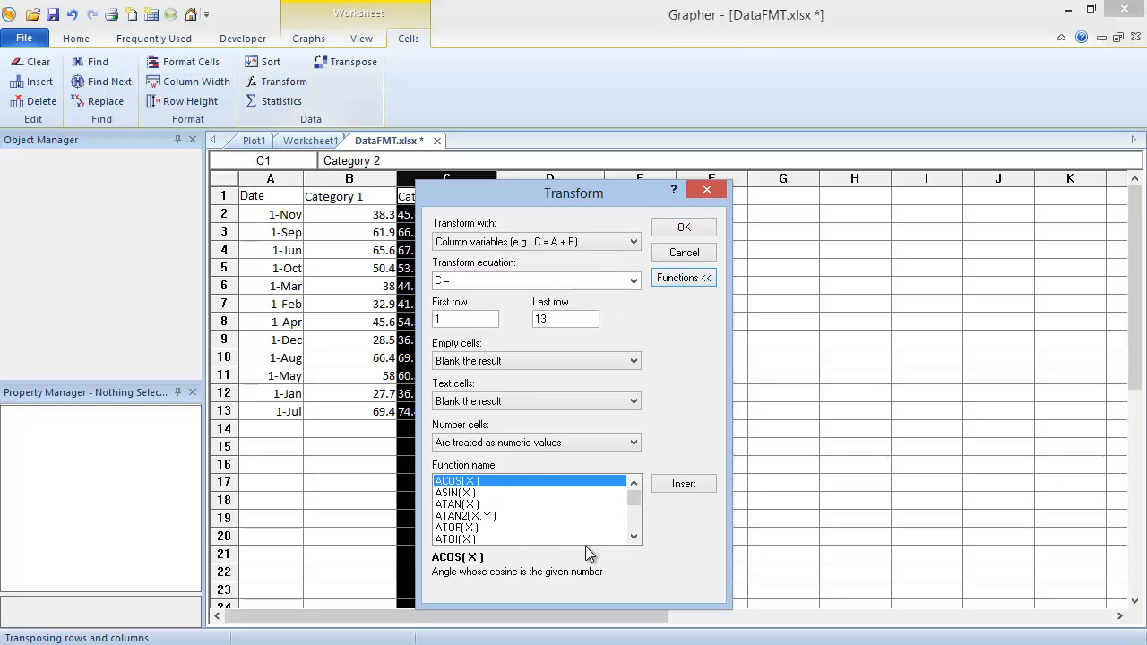
{"action": "double_click", "coordinate": [465, 528]}
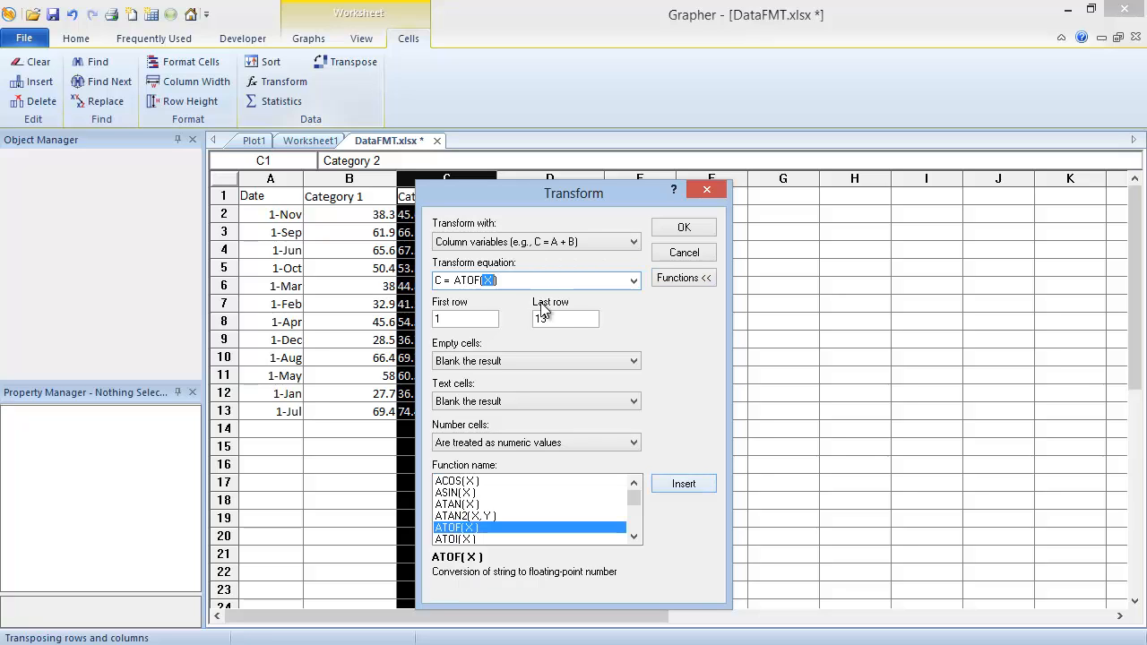
{"action": "left_click", "coordinate": [488, 282]}
{"action": "key", "text": "BackSpace"}
{"action": "type", "text": "C"}
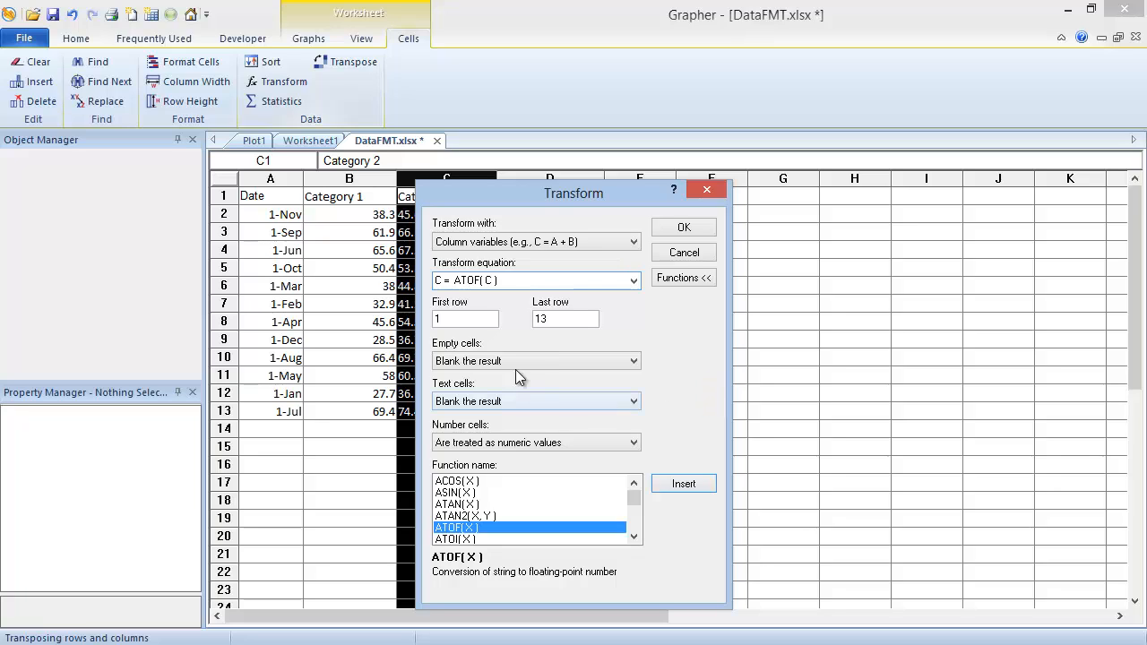
Set the transform's first row to 2, treat text cells as text, and apply the transform
{"action": "left_click", "coordinate": [490, 323]}
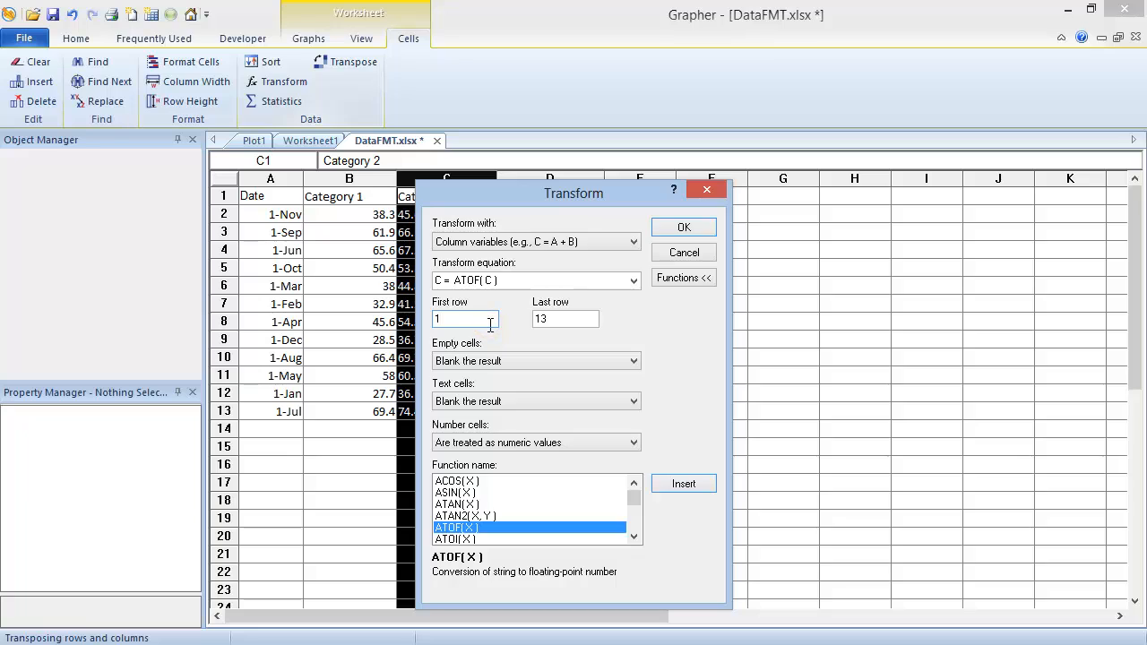
{"action": "key", "text": "BackSpace"}
{"action": "type", "text": "2"}
{"action": "left_click", "coordinate": [563, 395]}
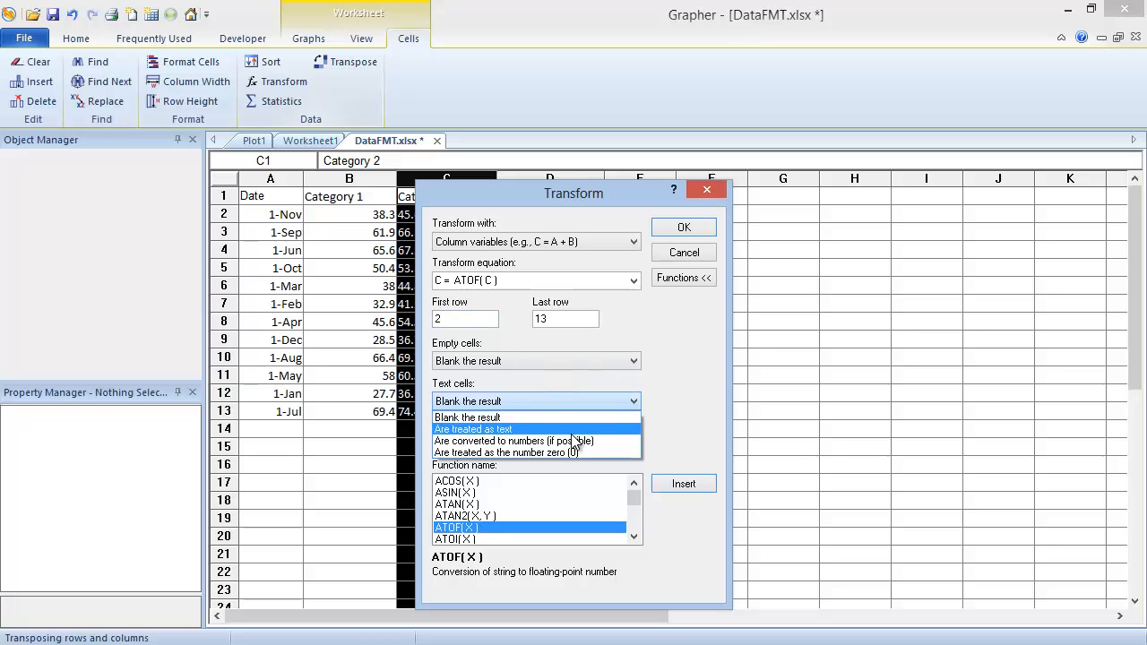
{"action": "left_click", "coordinate": [572, 429]}
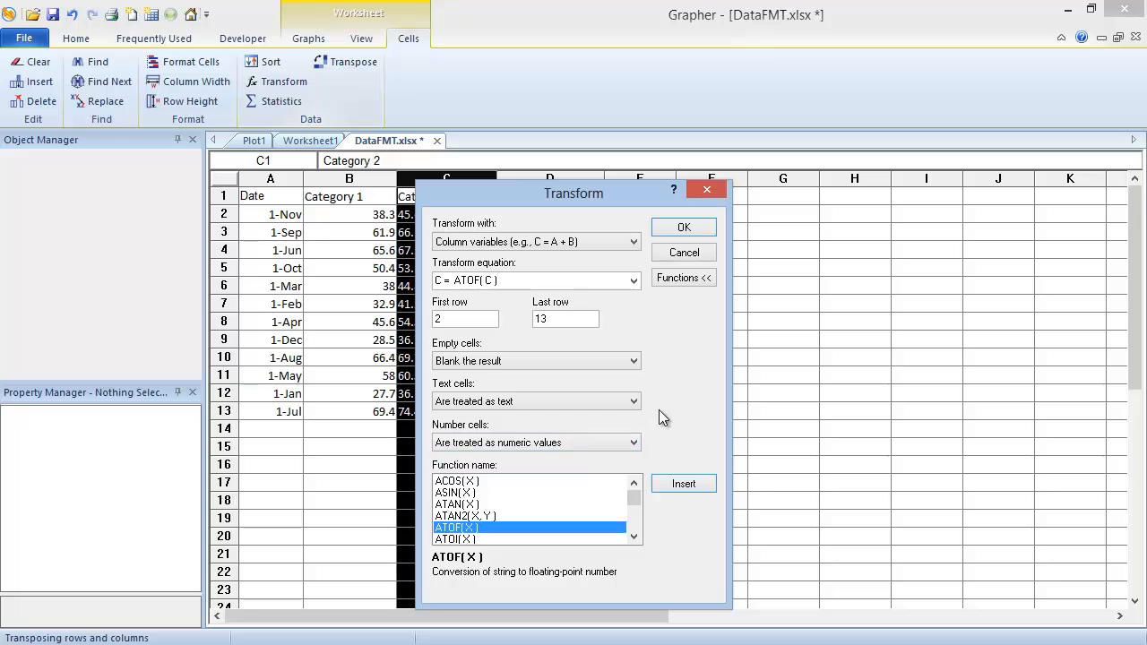
{"action": "left_click", "coordinate": [677, 230]}
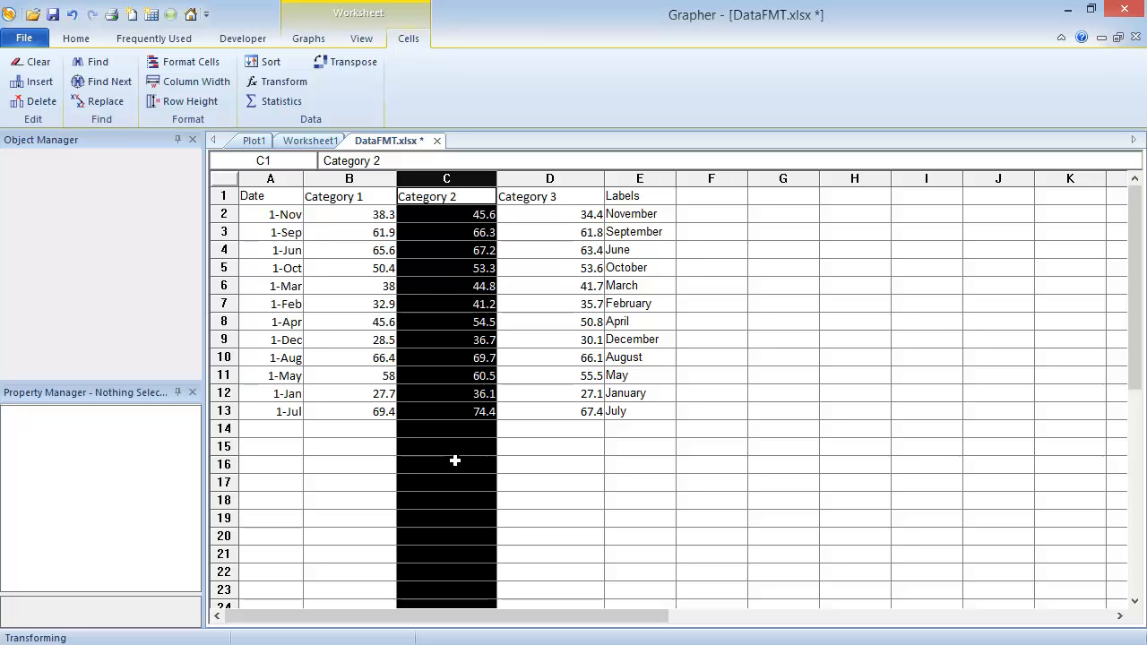
Format the dates in cells A2 to A13 with the predefined M/d/yy date format
{"action": "left_click_drag", "start_coordinate": [269, 213], "coordinate": [270, 412]}
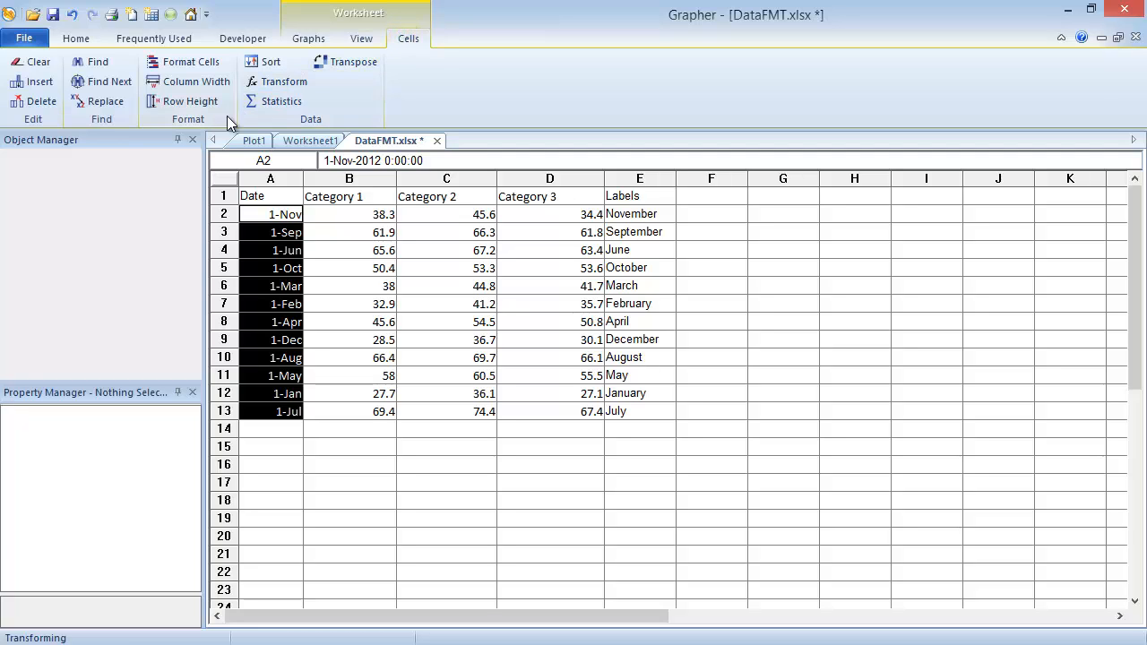
{"action": "left_click", "coordinate": [190, 62]}
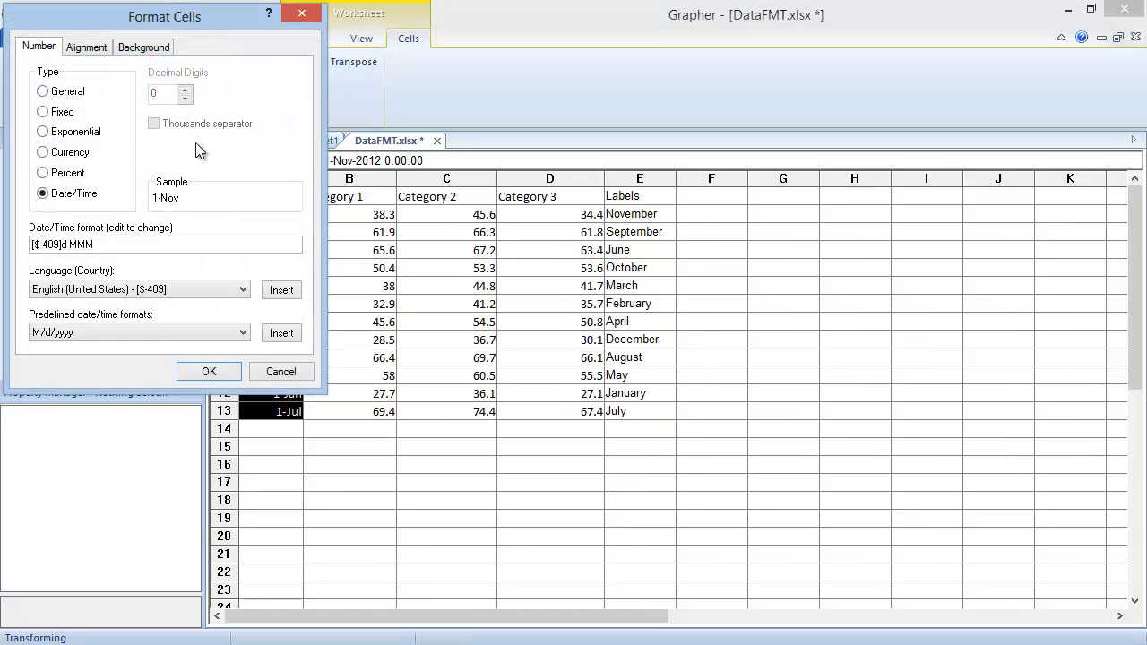
{"action": "left_click_drag", "start_coordinate": [106, 242], "coordinate": [5, 246]}
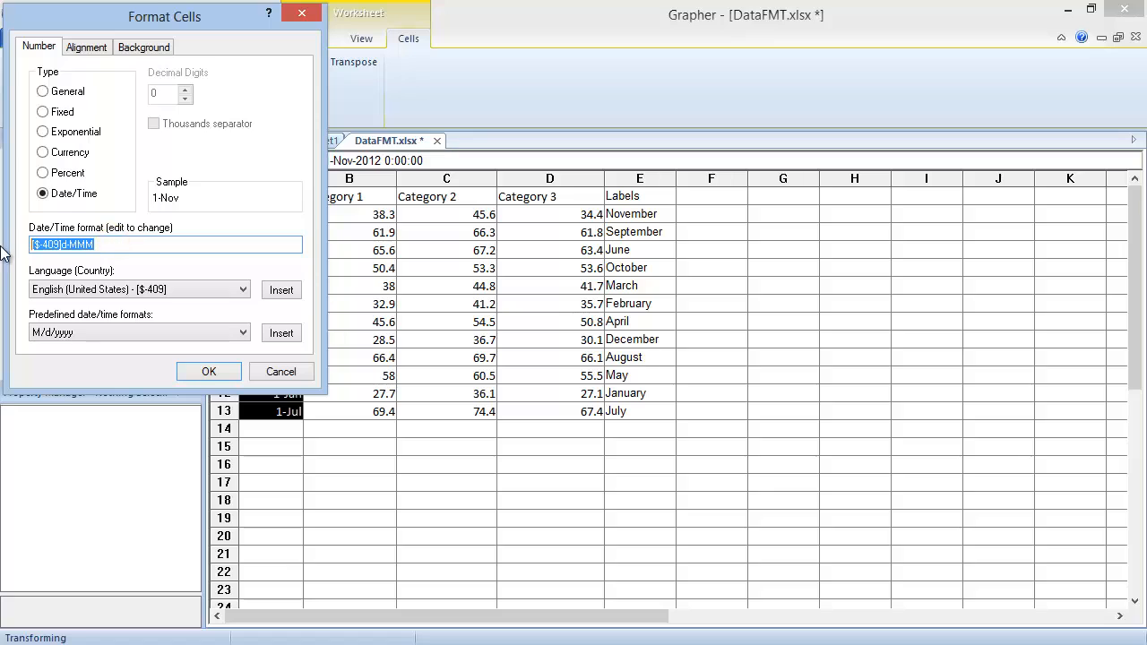
{"action": "key", "text": "BackSpace"}
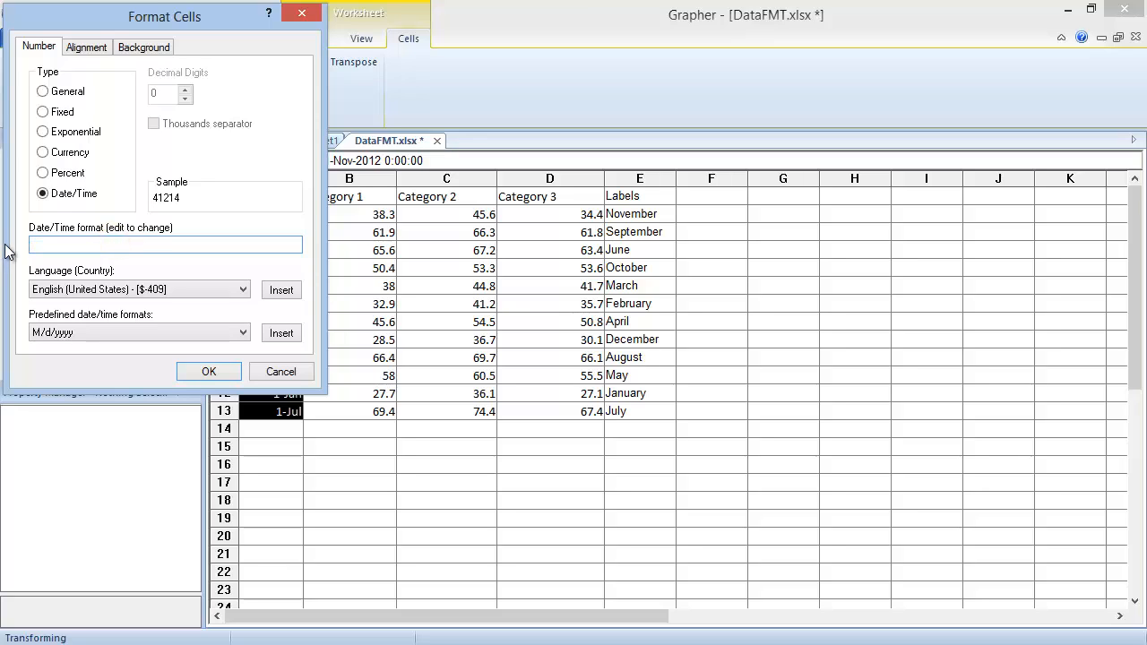
{"action": "left_click", "coordinate": [154, 329]}
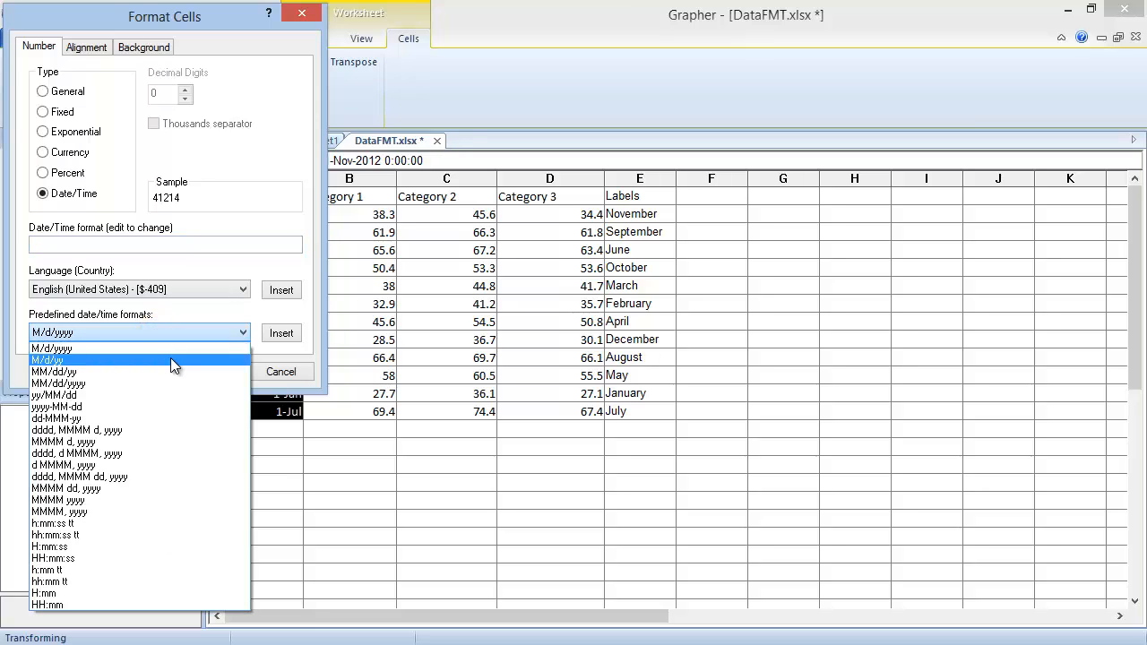
{"action": "left_click", "coordinate": [170, 359]}
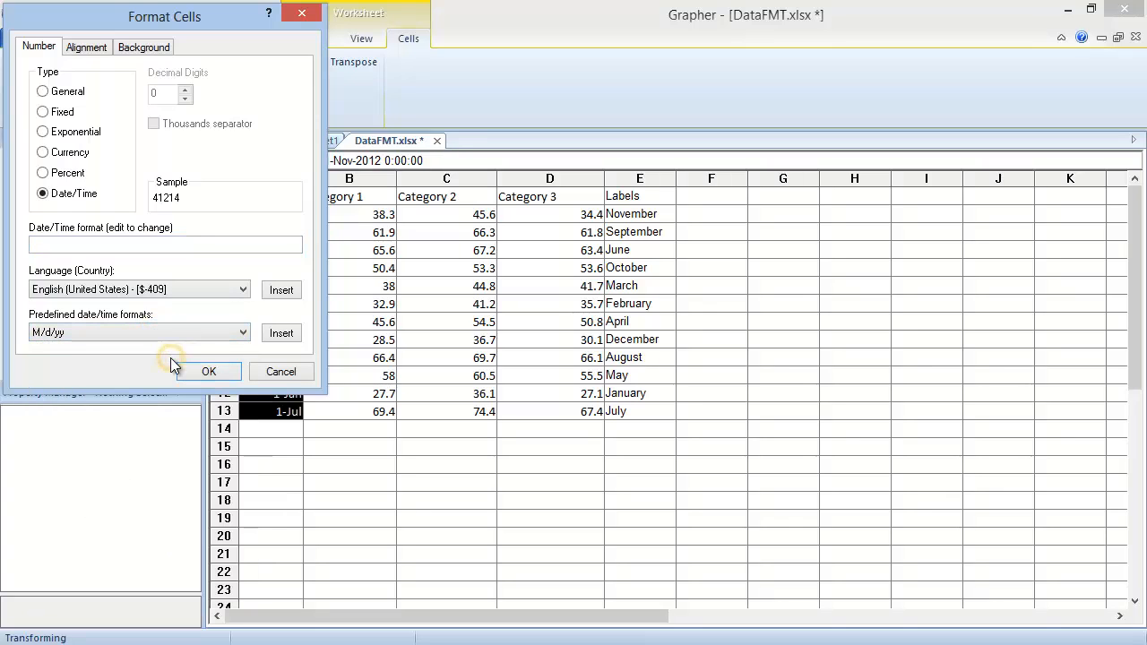
{"action": "left_click", "coordinate": [283, 333]}
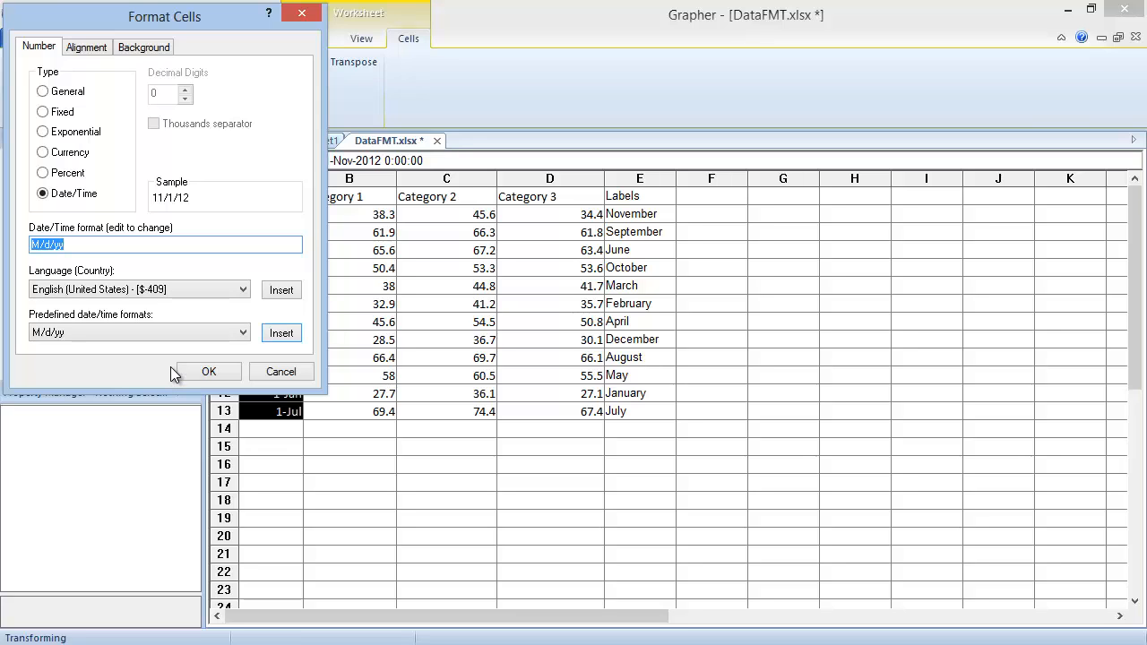
{"action": "left_click", "coordinate": [199, 375]}
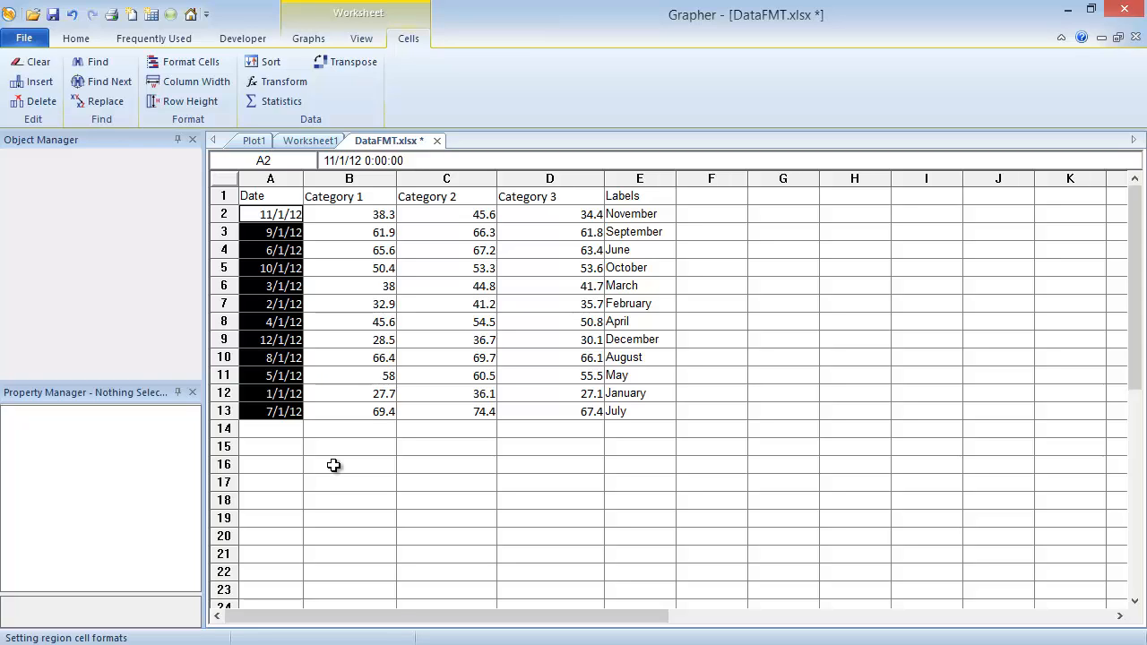
{"action": "left_click", "coordinate": [334, 465]}
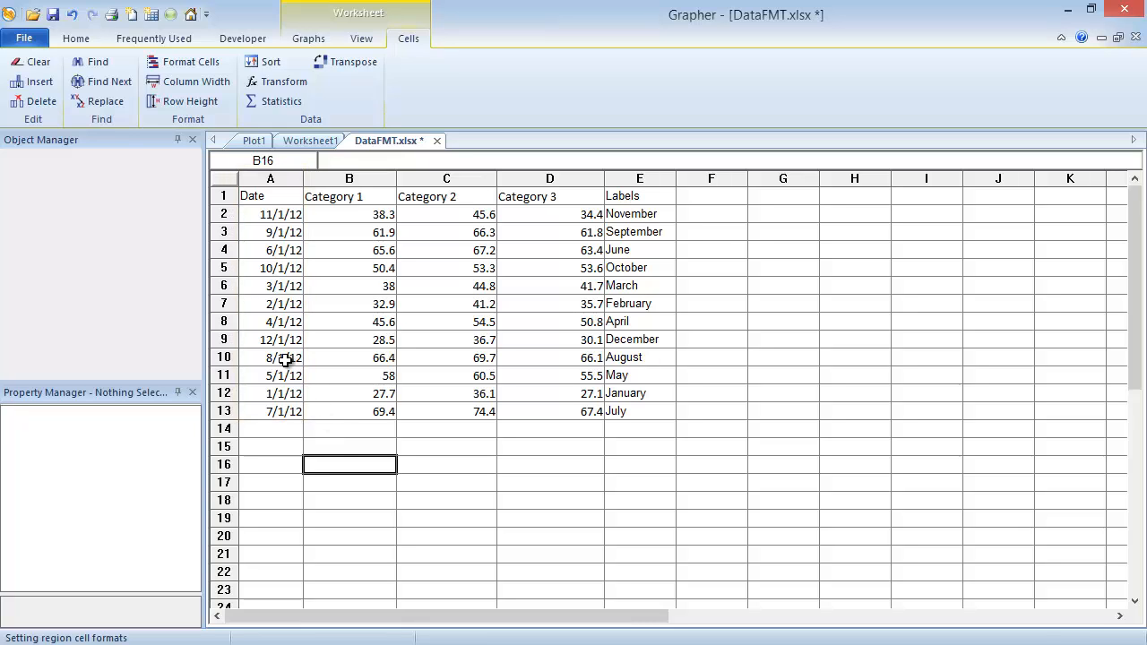
Sort the entire worksheet by Date in ascending order, treating the first row as labels
{"action": "left_click", "coordinate": [219, 181]}
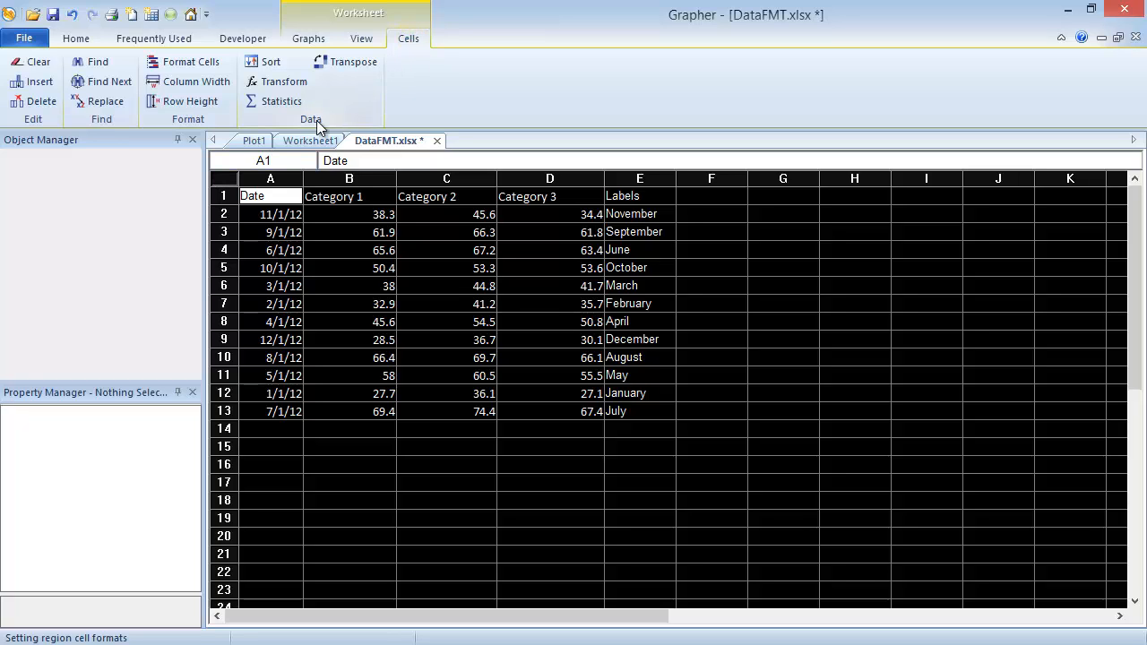
{"action": "left_click", "coordinate": [269, 61]}
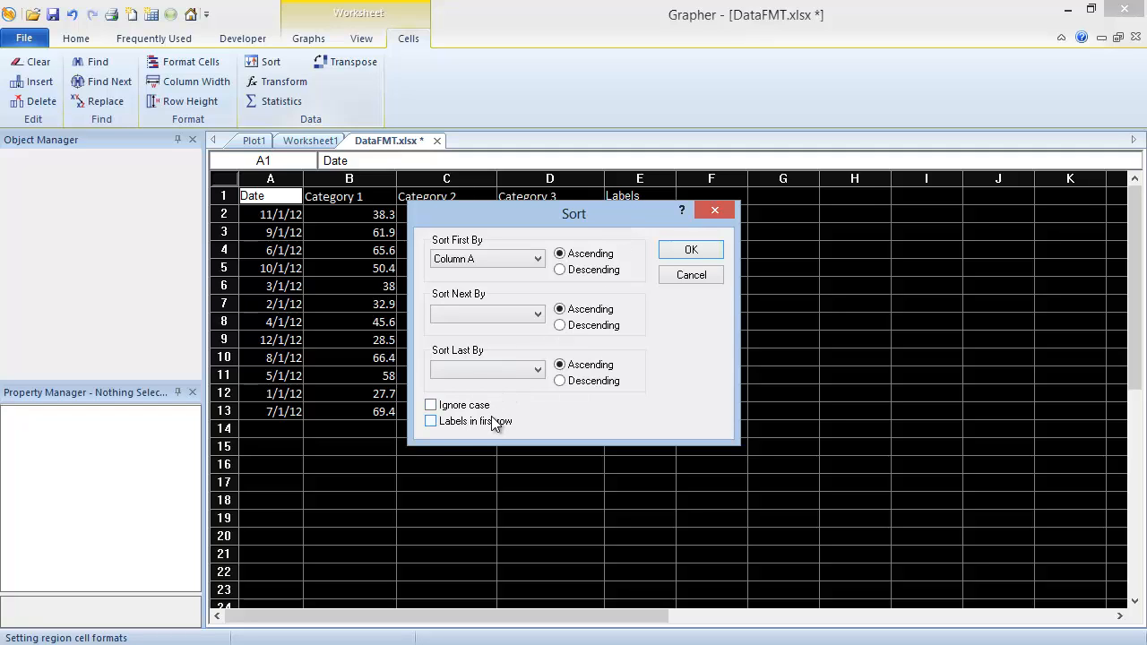
{"action": "left_click", "coordinate": [431, 420]}
{"action": "left_click", "coordinate": [537, 259]}
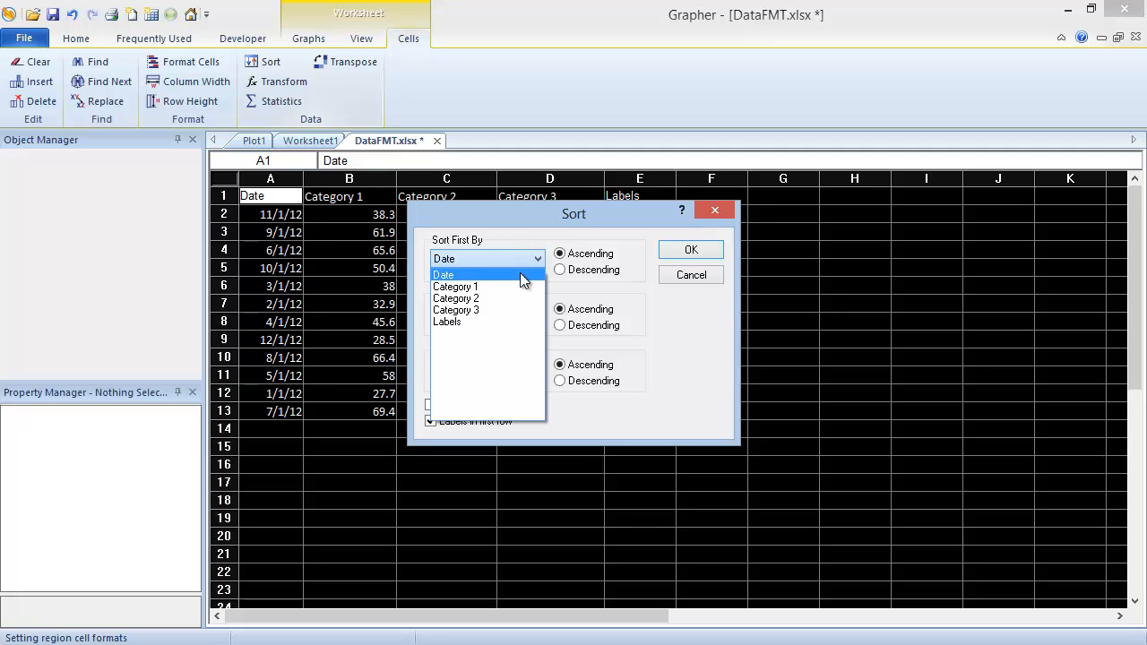
{"action": "left_click", "coordinate": [519, 273]}
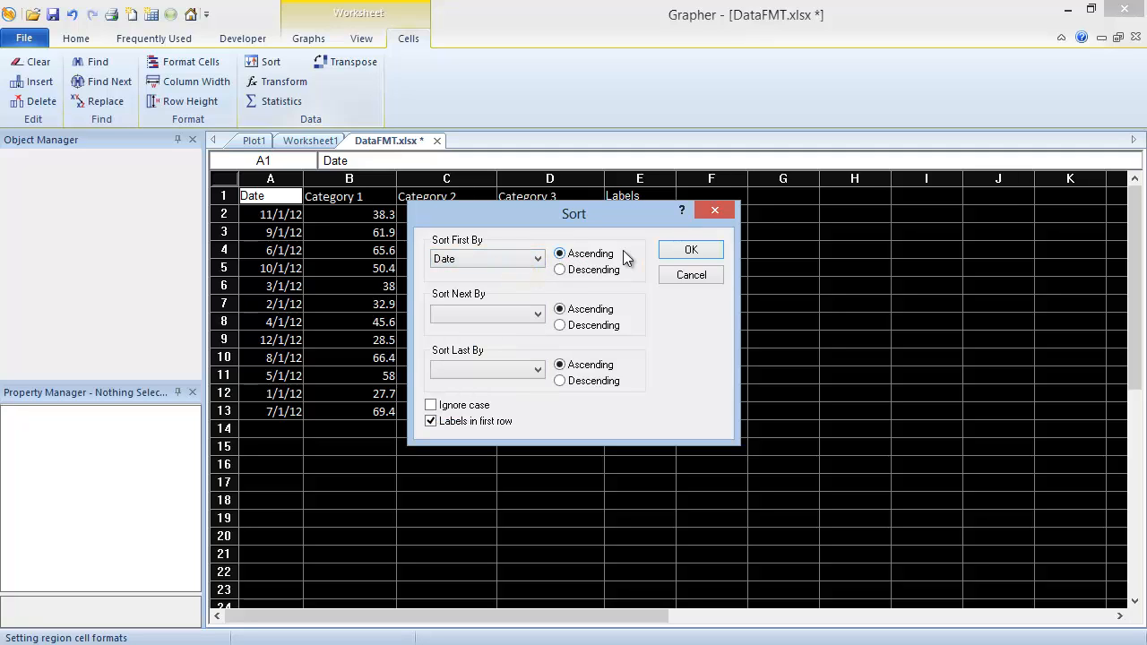
{"action": "left_click", "coordinate": [670, 250]}
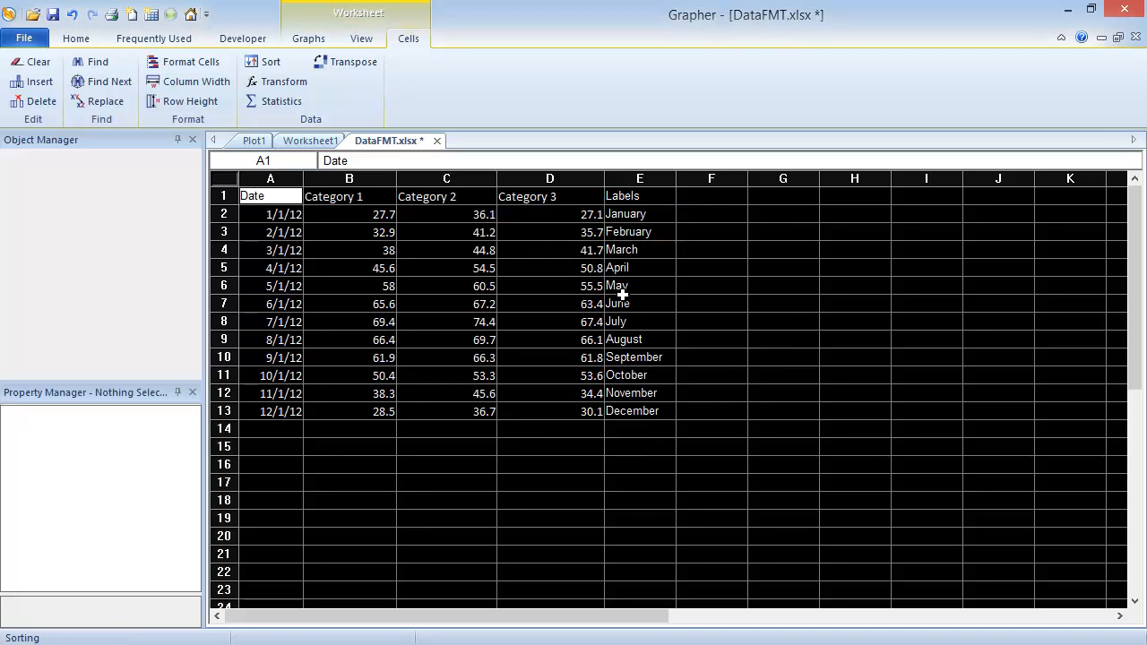
{"action": "left_click", "coordinate": [298, 453]}
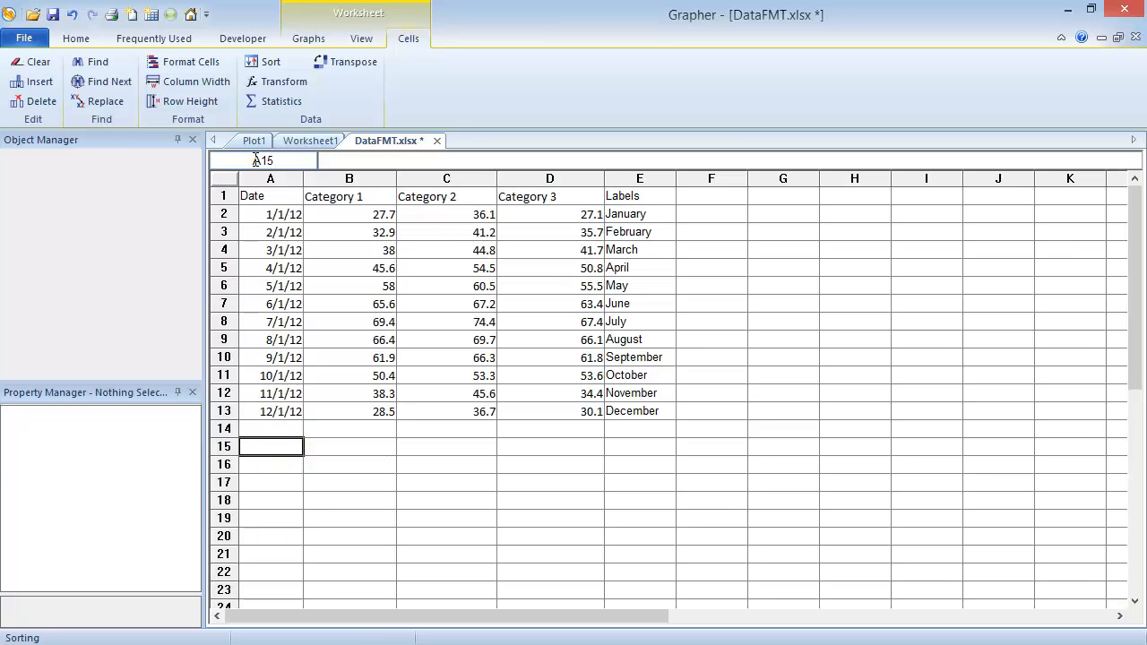
Create a basic line plot from columns A to D, the Date and three Category columns
{"action": "left_click_drag", "start_coordinate": [260, 177], "coordinate": [514, 187]}
{"action": "left_click", "coordinate": [324, 42]}
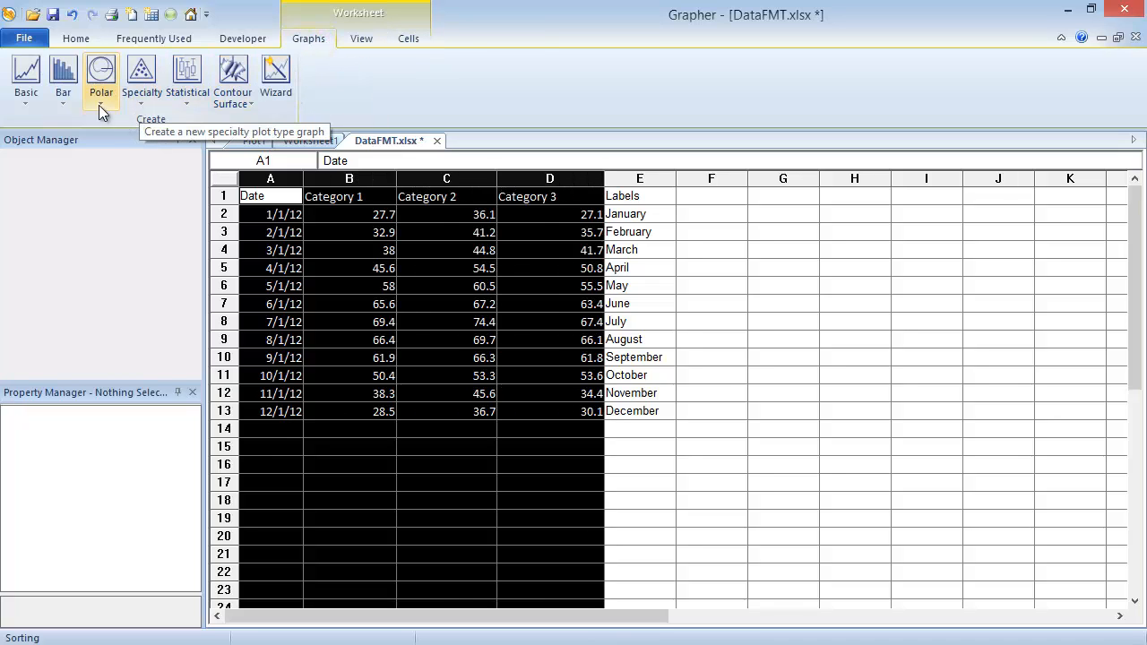
{"action": "left_click", "coordinate": [25, 85]}
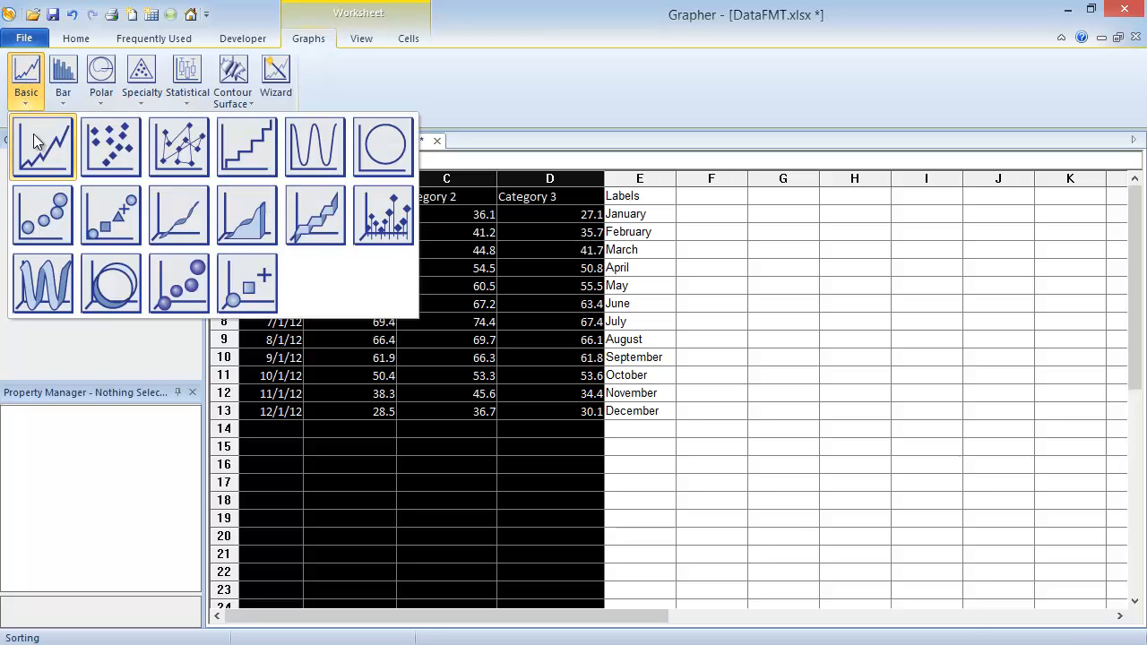
{"action": "left_click", "coordinate": [53, 156]}
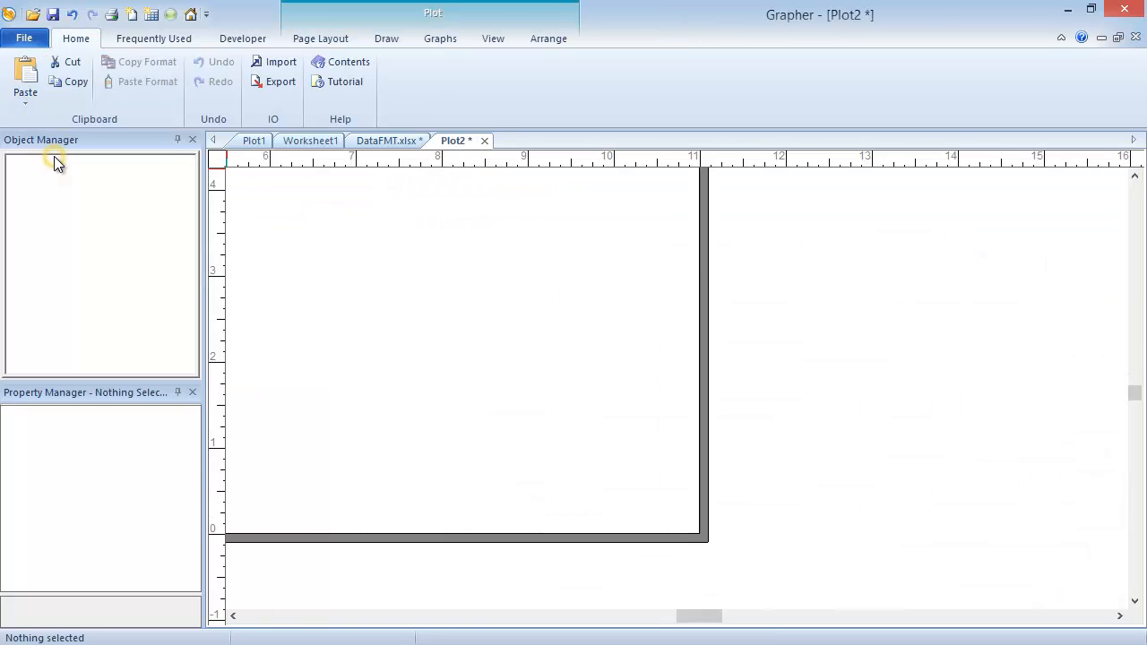